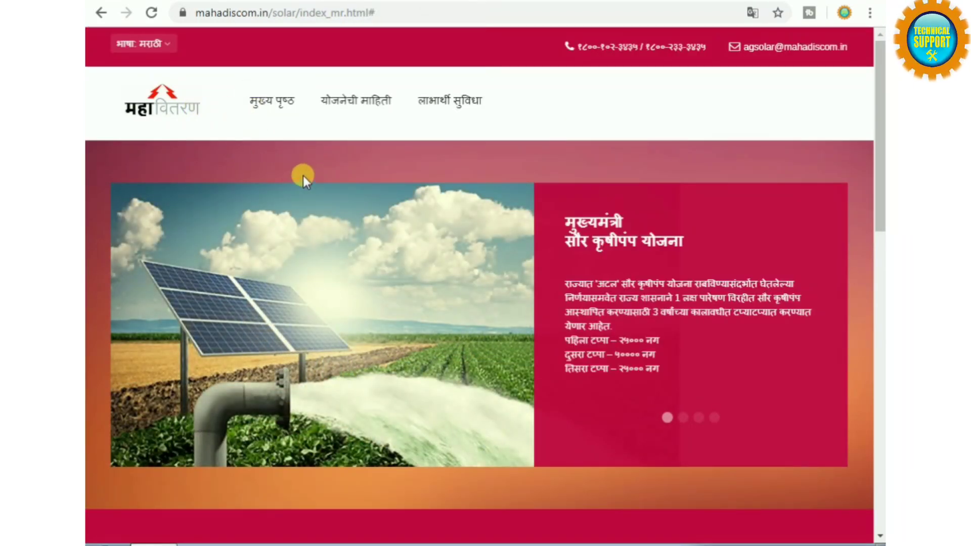
Step: Go to the excess-amount beneficiary bank details entry page from the लाभार्थी सुविधा menu
click(452, 113)
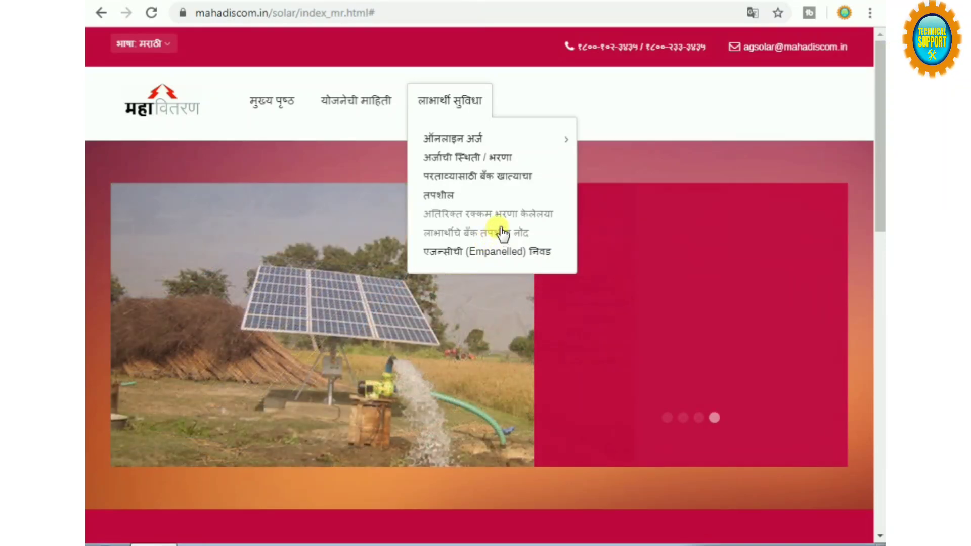
click(494, 226)
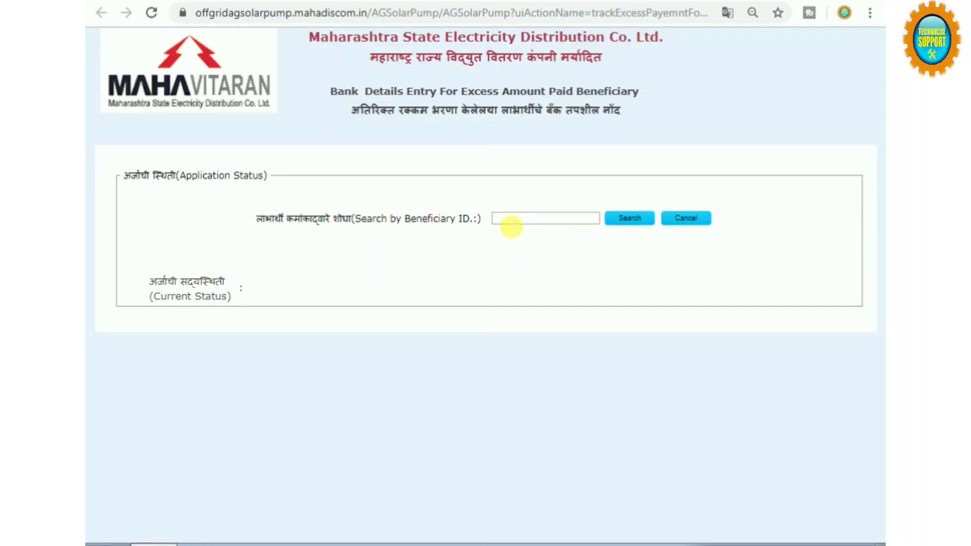
Step: Search for the beneficiary using the previously saved Beneficiary ID from the autocomplete list
click(511, 227)
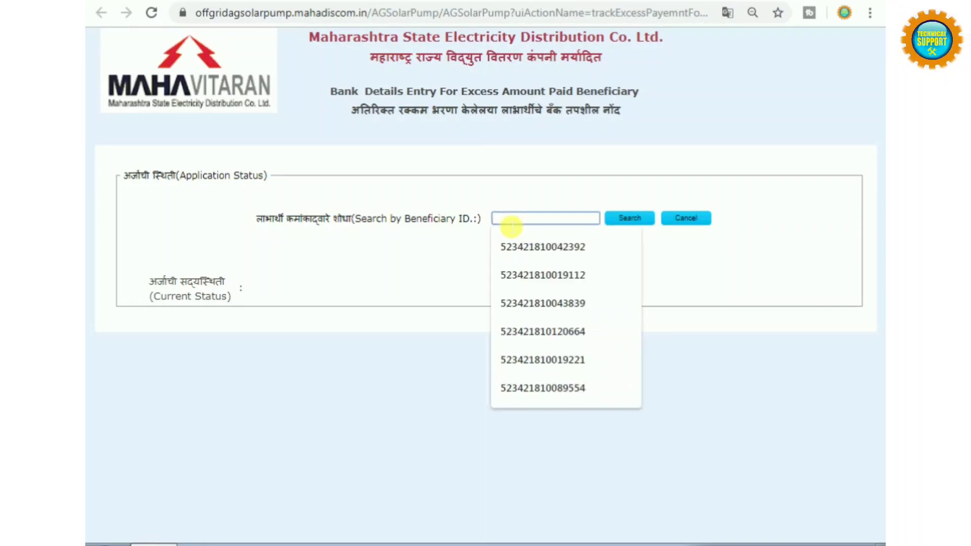
click(536, 278)
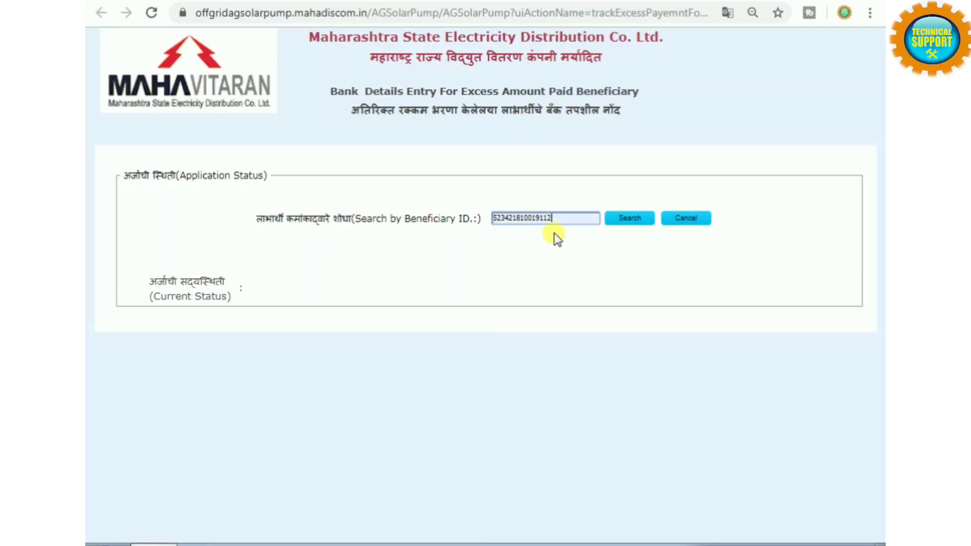
click(630, 225)
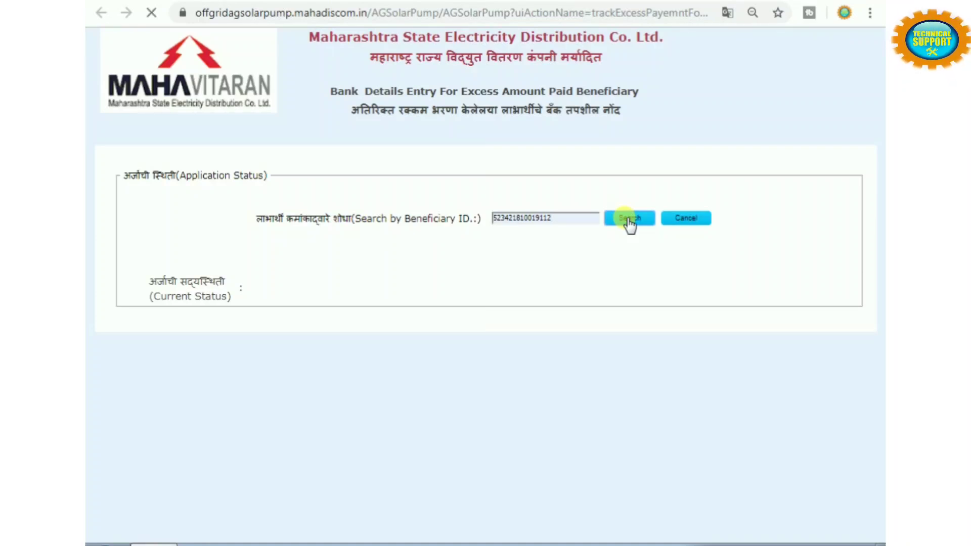
Step: Scroll past the payment details (Excess Amount 8940.0) to the empty bank account form
scroll(462, 267, down, 1)
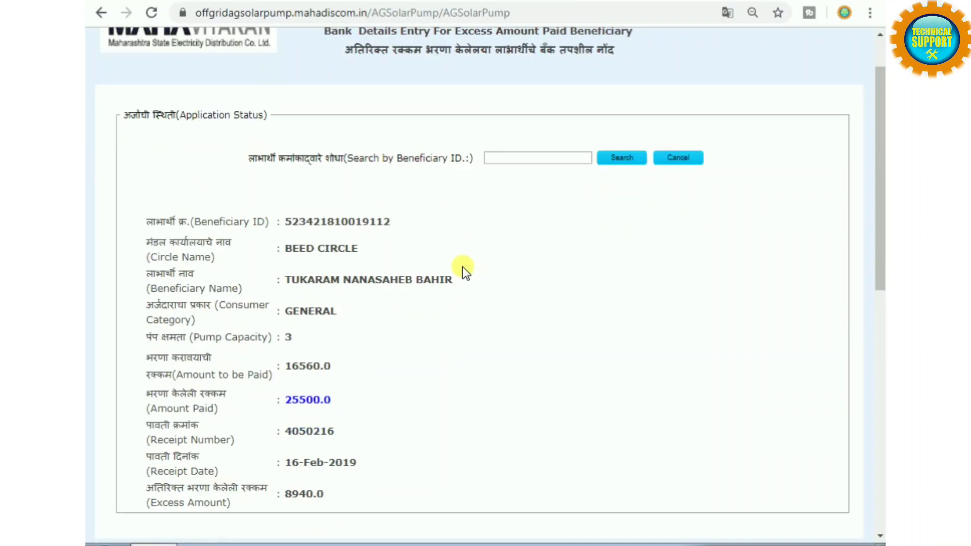
scroll(463, 266, down, 1)
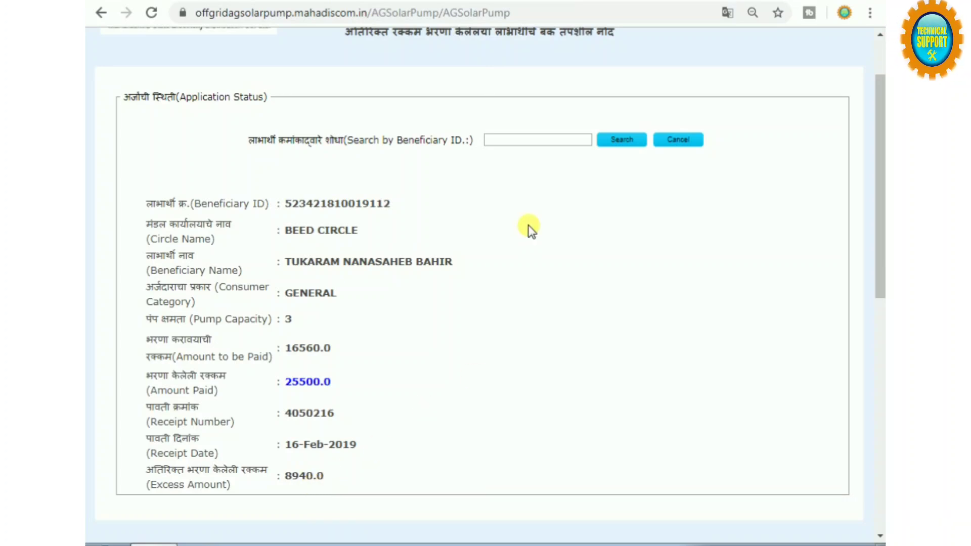
scroll(520, 238, down, 6)
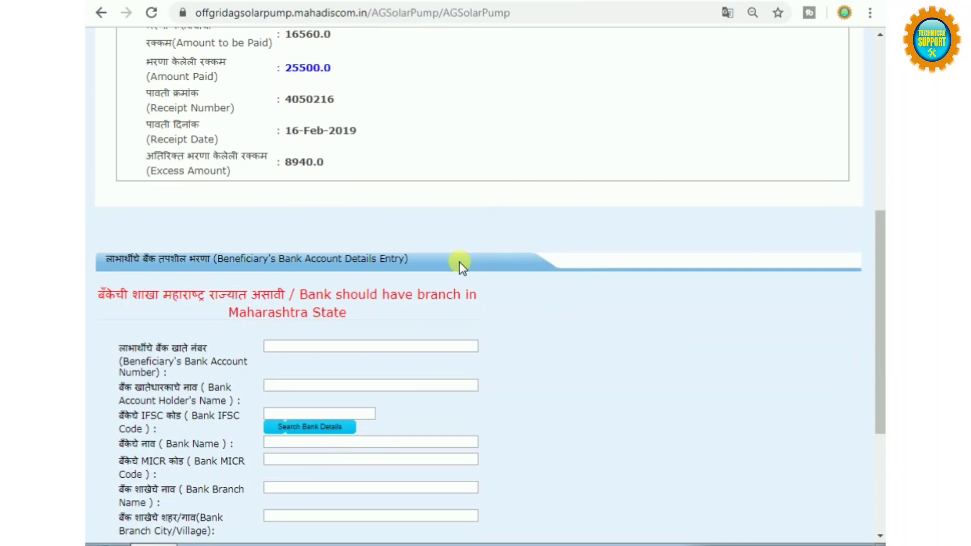
Step: Scroll further down to the cancelled cheque or passbook upload section
scroll(459, 262, down, 3)
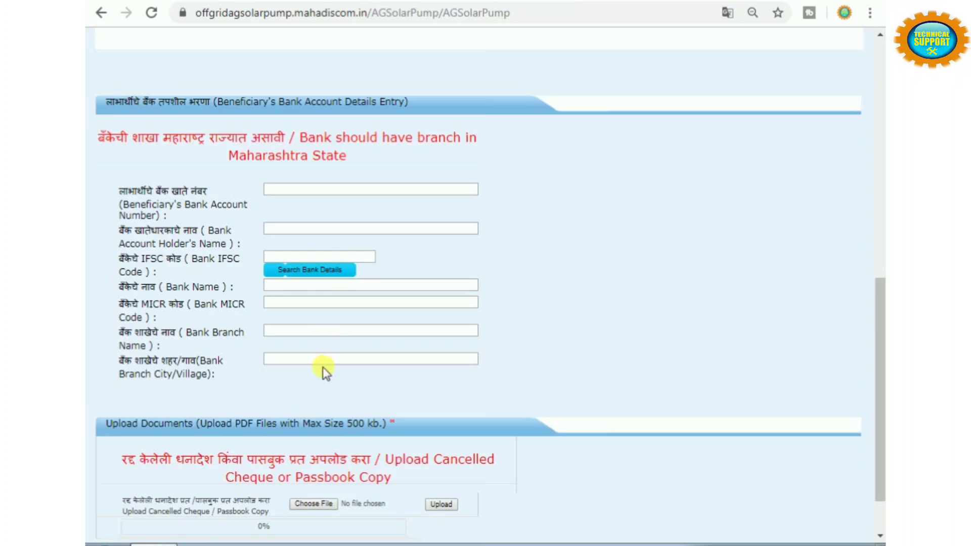
scroll(320, 368, down, 1)
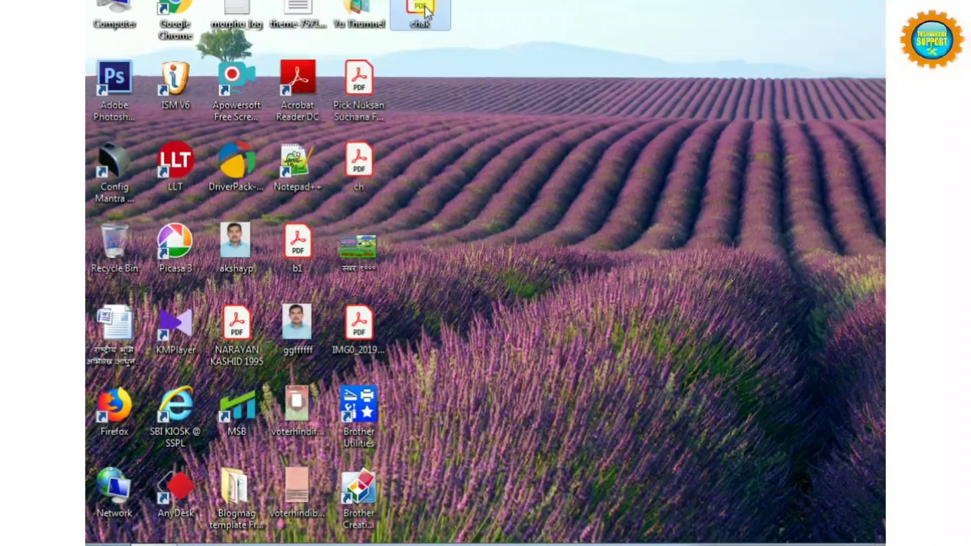
Step: Open chak.pdf in Acrobat Reader to view the scanned cancelled ICICI Bank cheque
double_click(422, 12)
scroll(390, 223, down, 3)
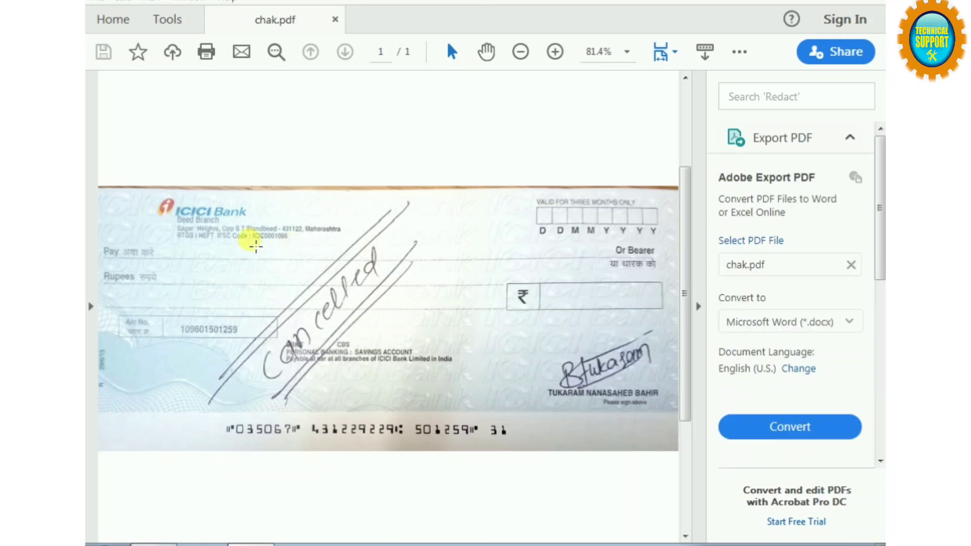
click(320, 256)
click(282, 343)
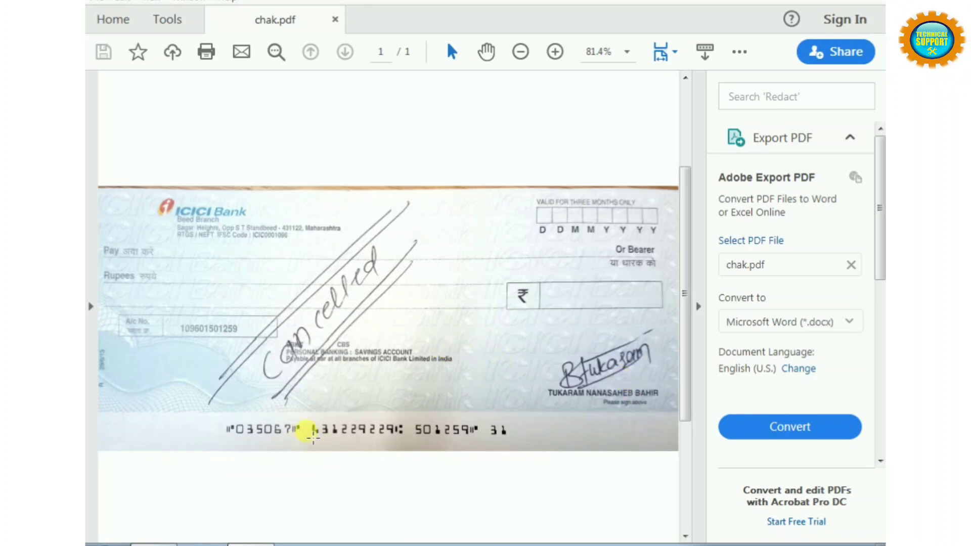
Step: Select the cheque's MICR line, account number and account holder's name to read them
drag(310, 413, 414, 451)
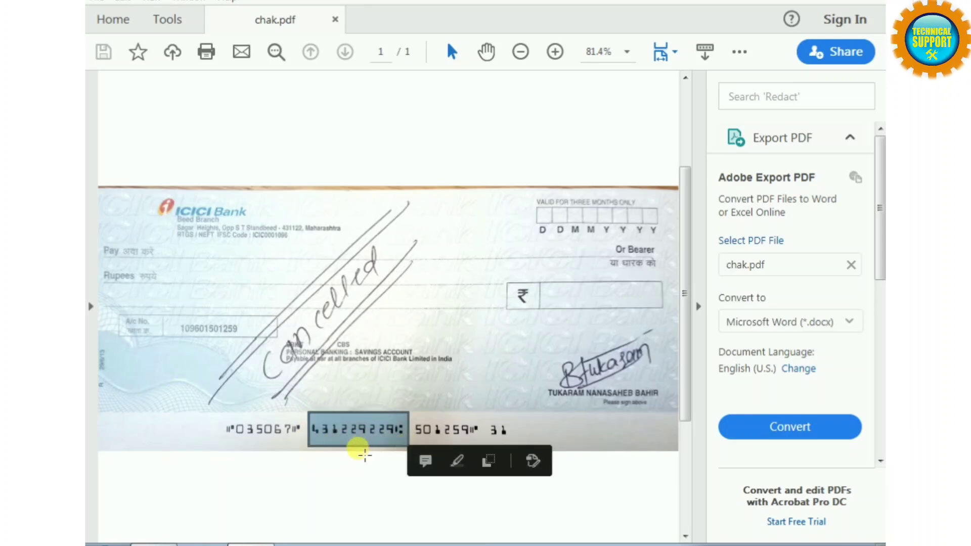
drag(228, 416, 405, 450)
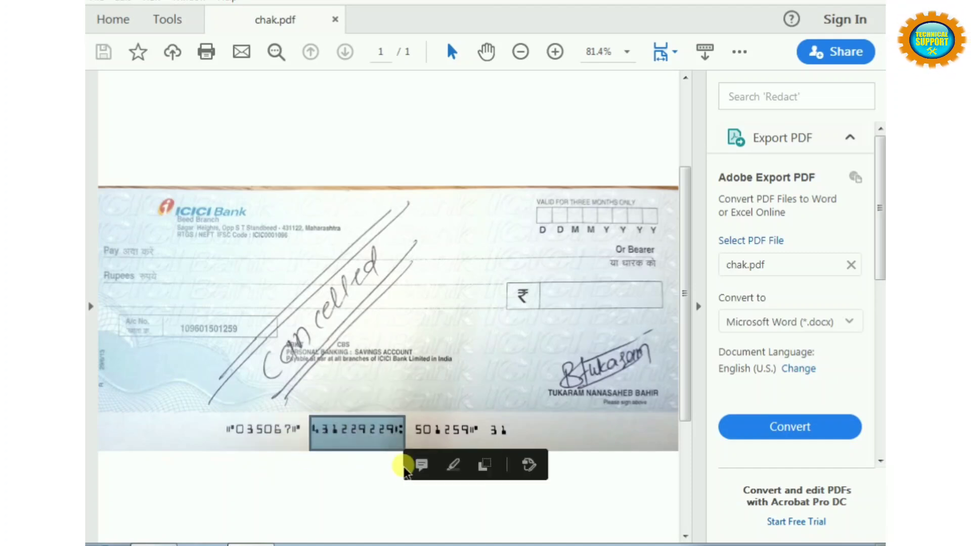
click(373, 480)
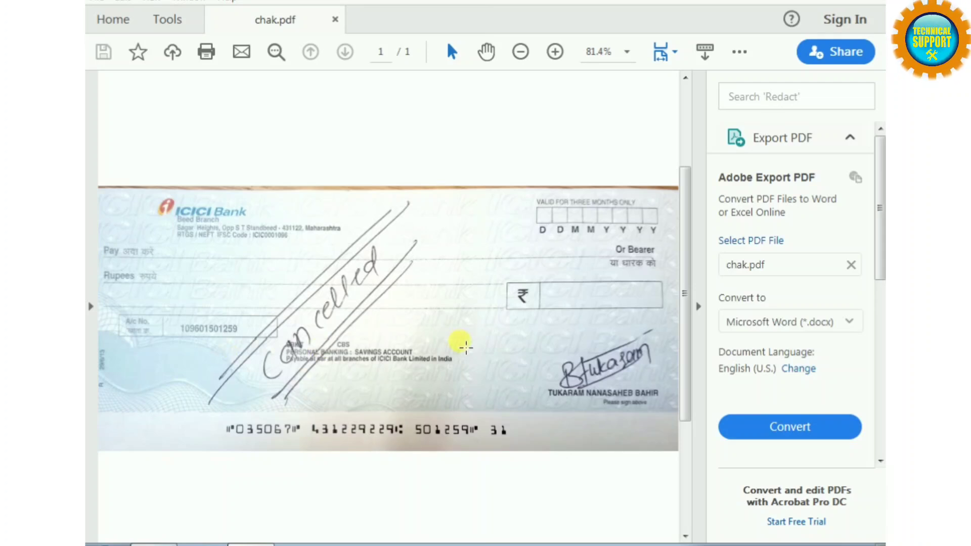
drag(177, 313, 259, 347)
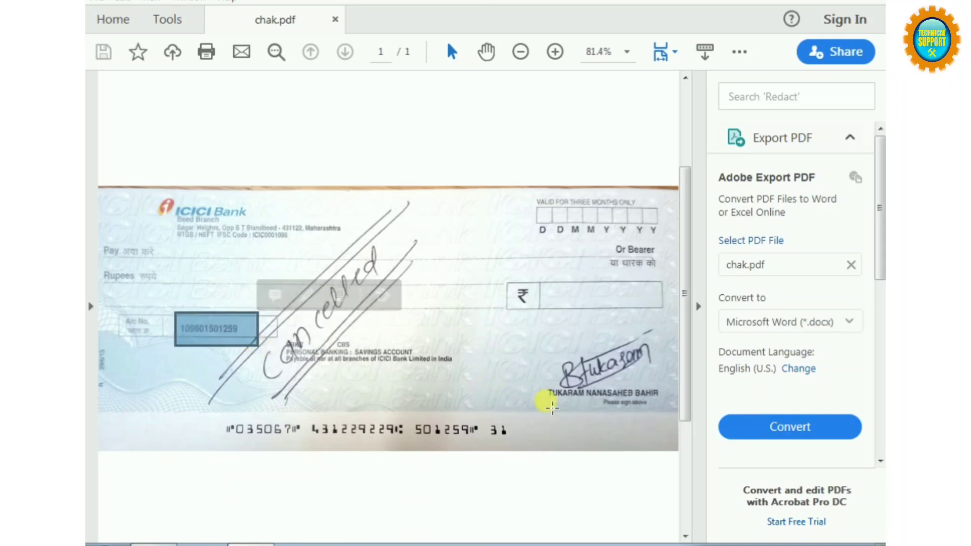
drag(544, 386, 657, 404)
click(575, 440)
click(559, 462)
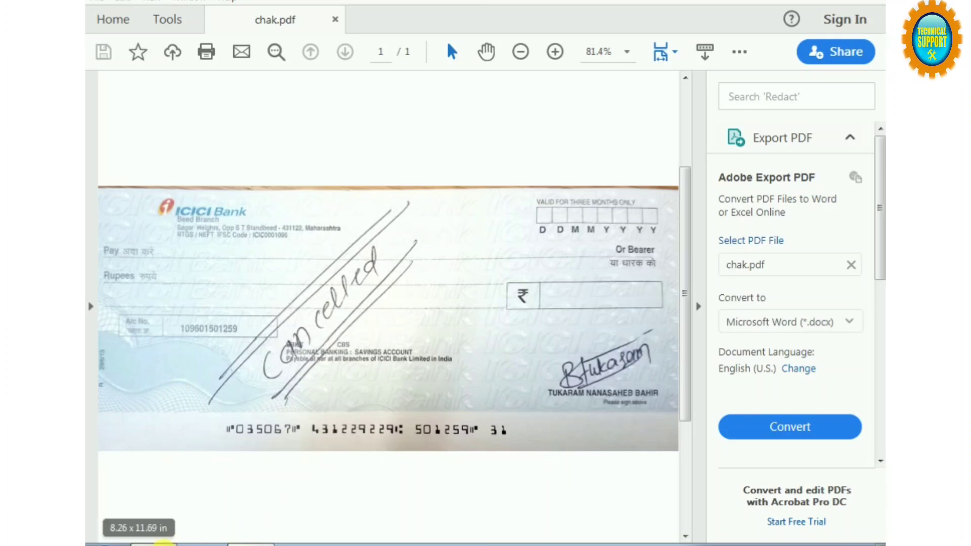
Step: Back in the portal, enter the cheque's bank account number and paste the account holder's name
click(162, 544)
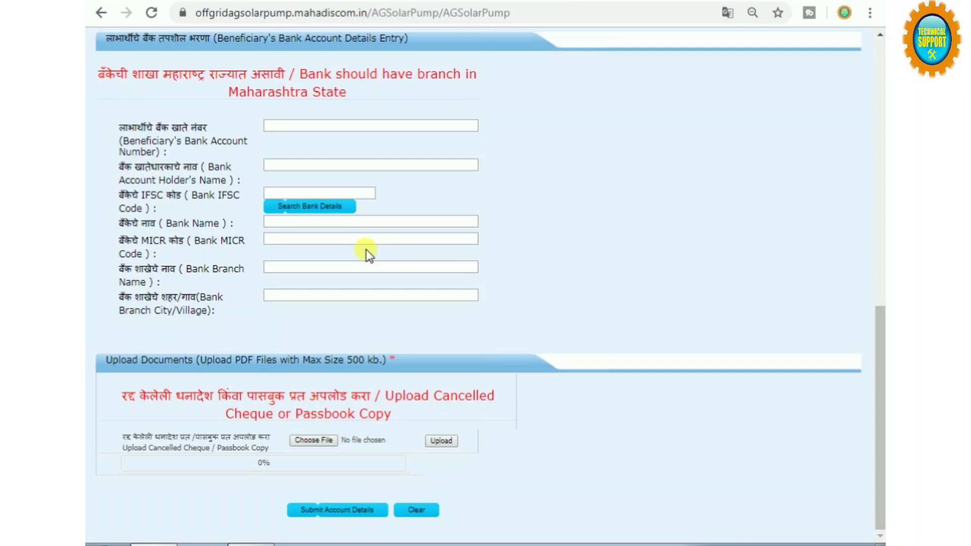
scroll(321, 127, up, 5)
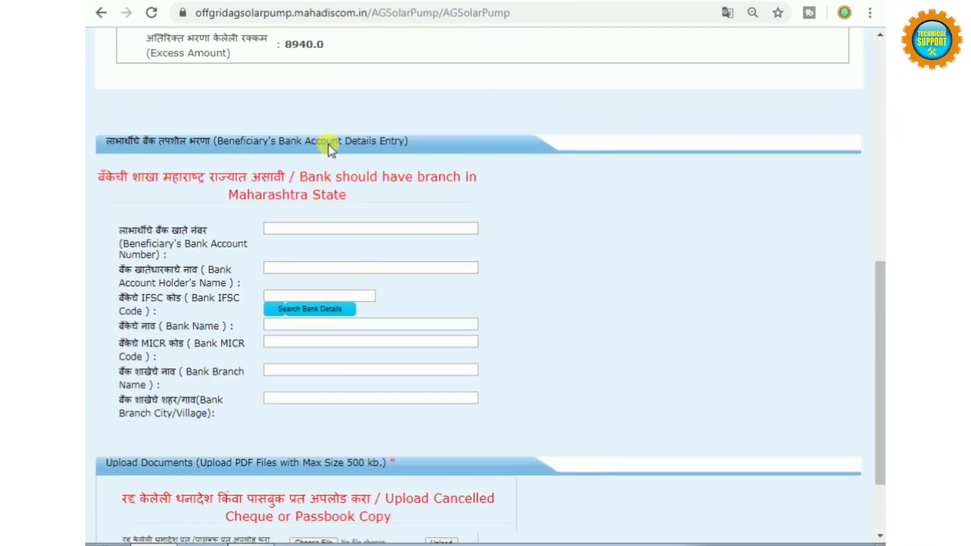
scroll(335, 191, up, 3)
scroll(331, 207, down, 5)
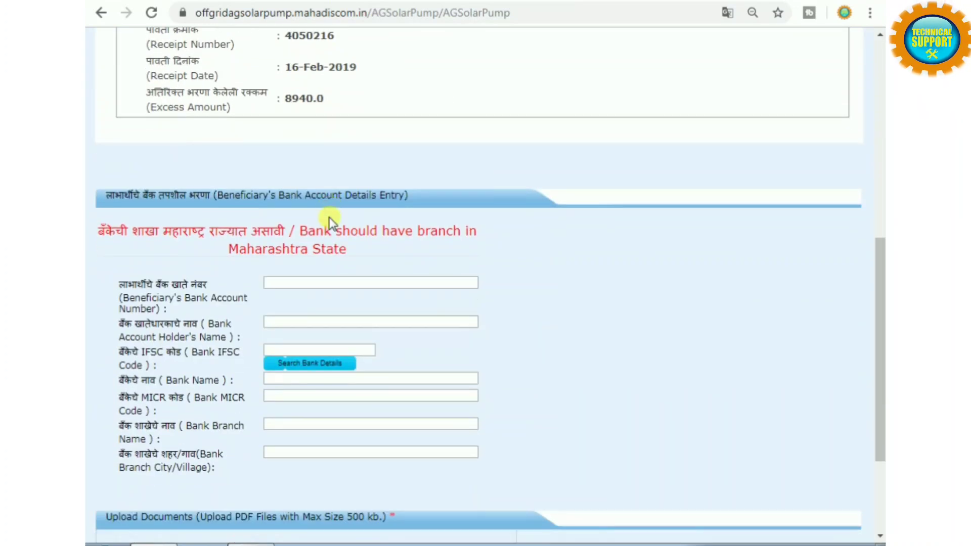
click(294, 286)
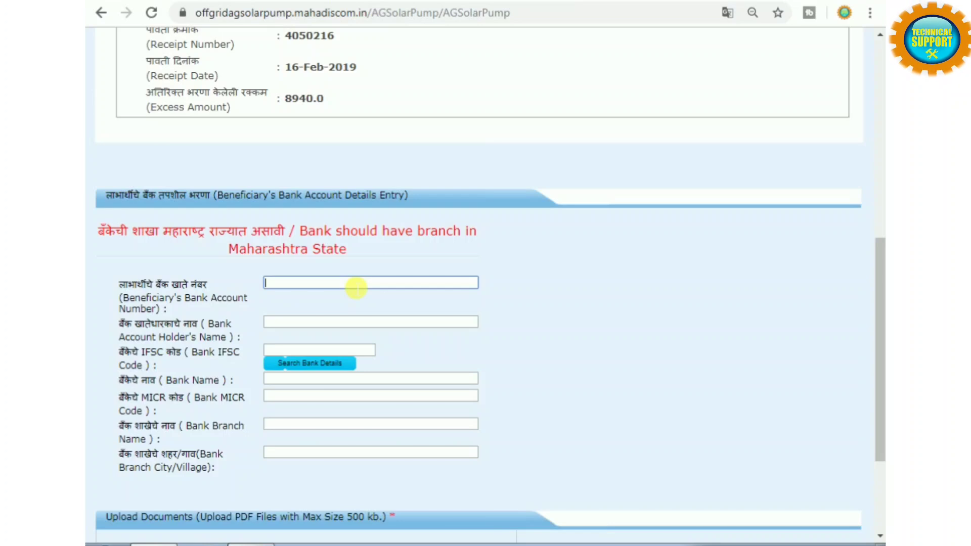
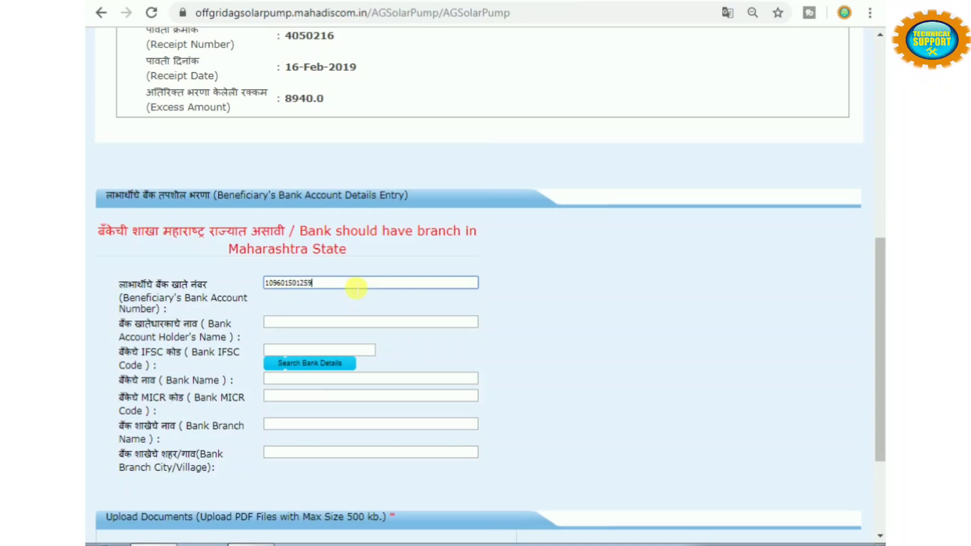
click(309, 322)
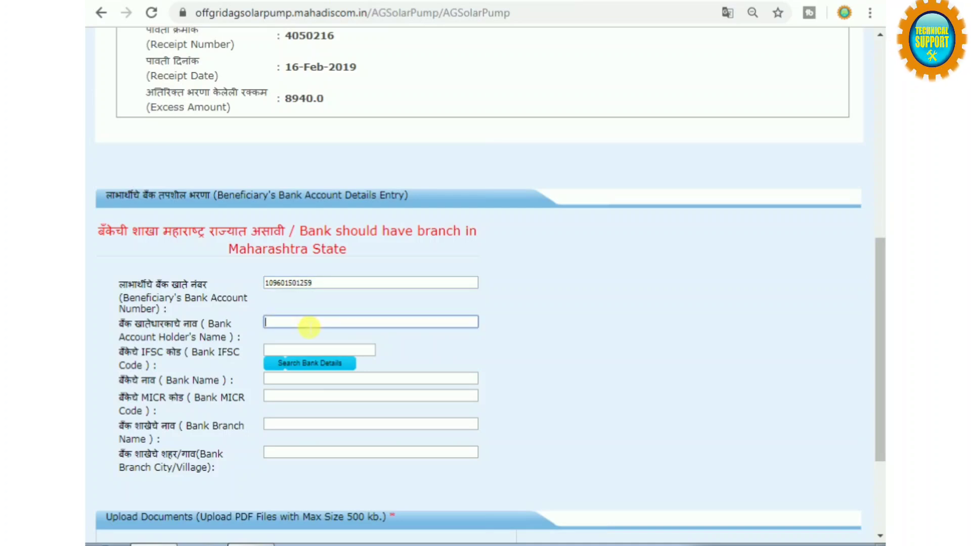
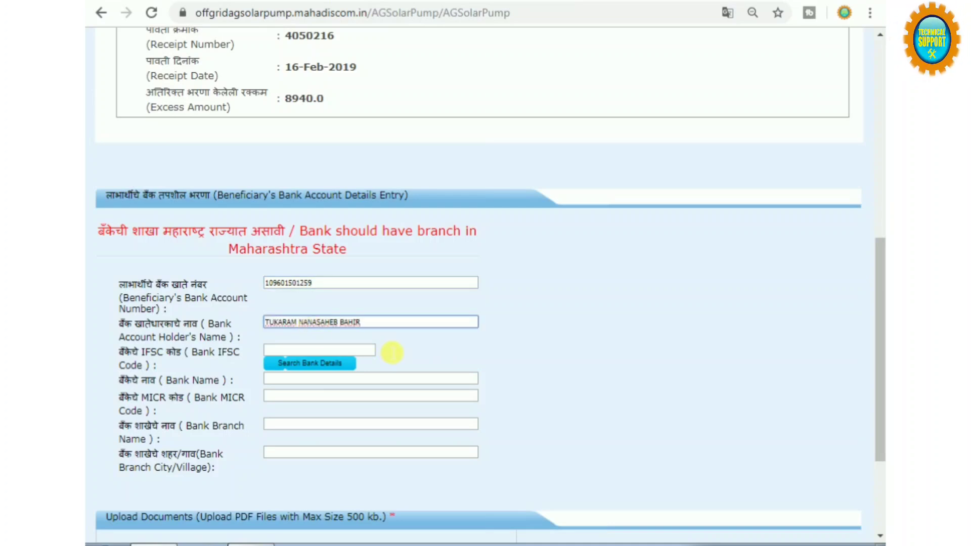
click(346, 351)
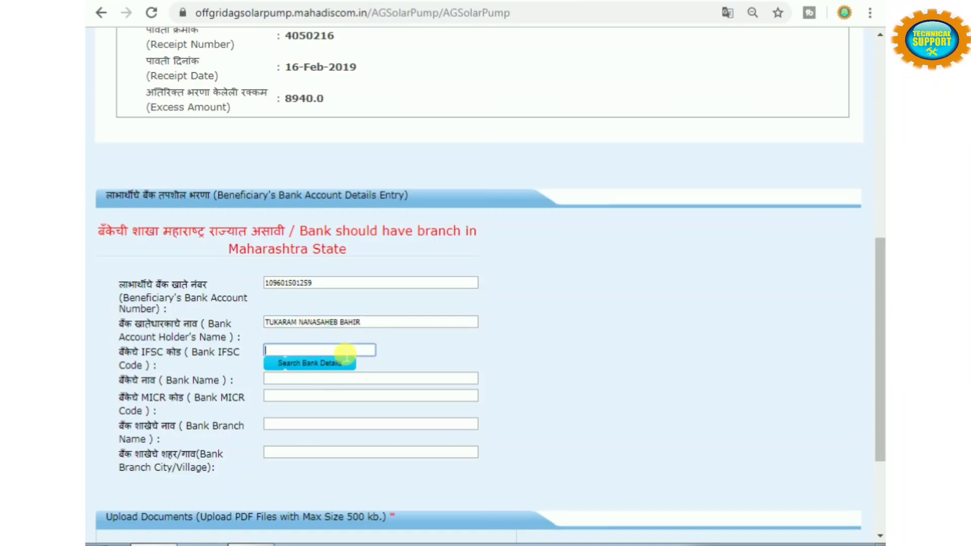
Step: Fetch bank details with IFSC ICIC0001096, then enter MICR 431229229 and city Beed
text(ICIC00)
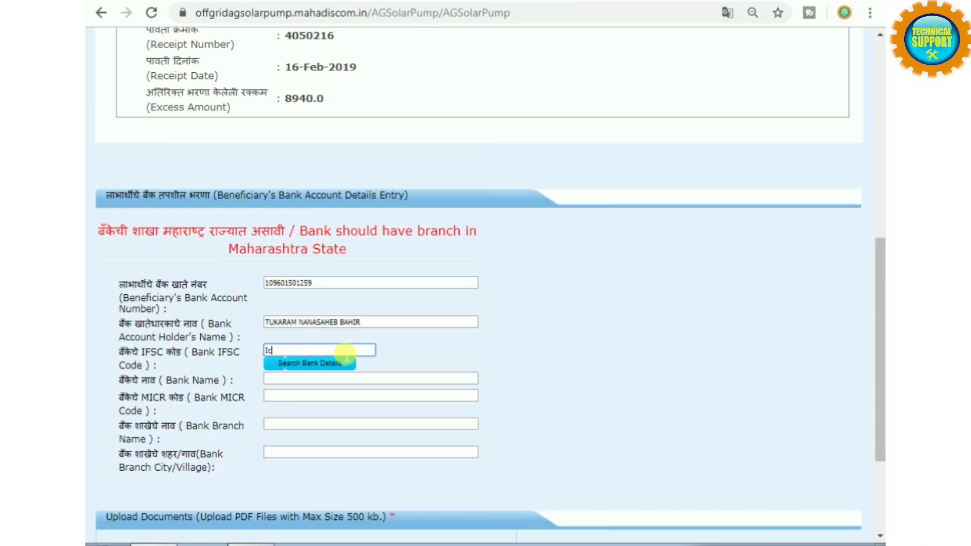
text(0)
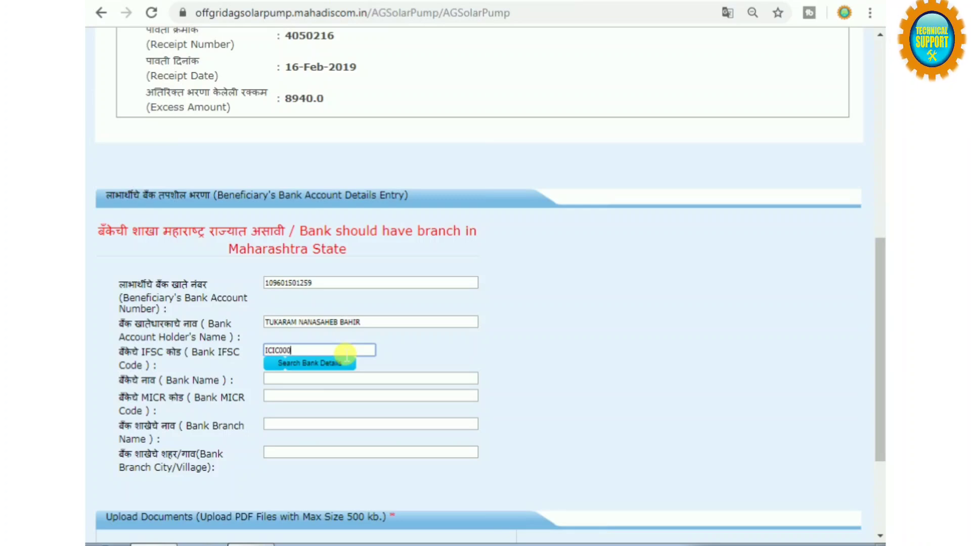
text(1096)
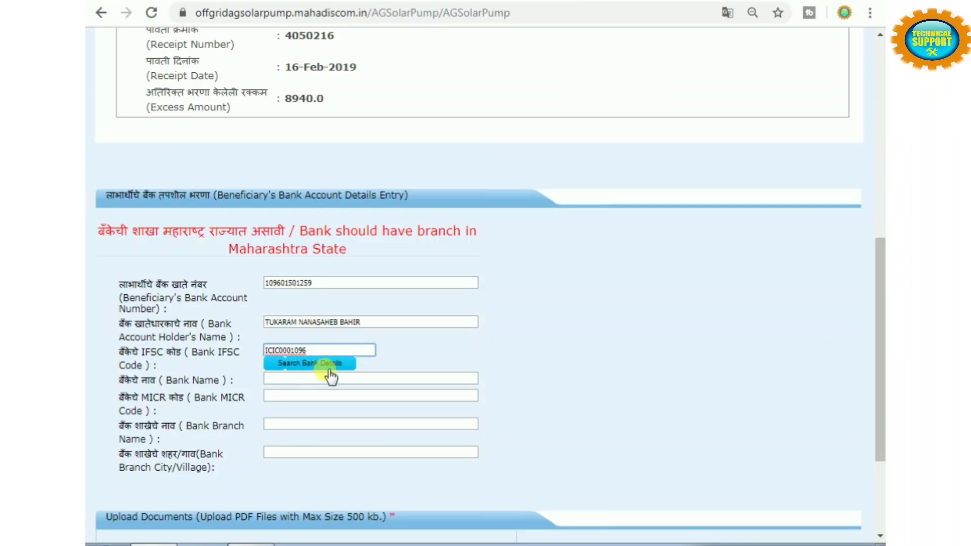
click(335, 364)
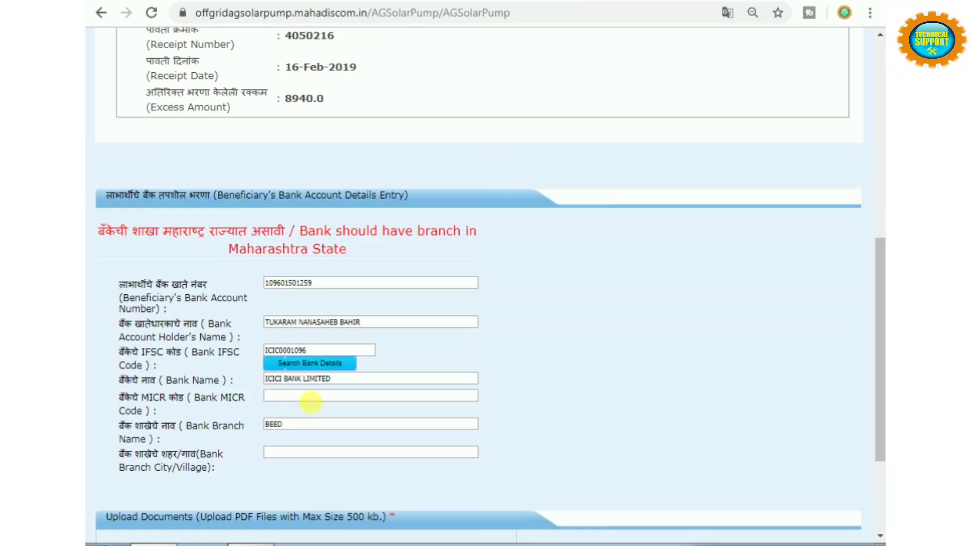
click(310, 397)
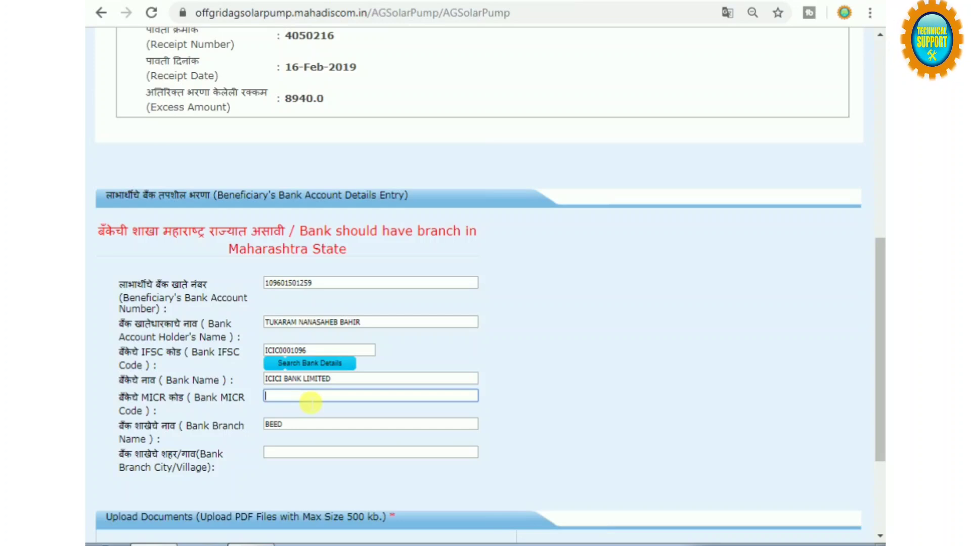
text(431)
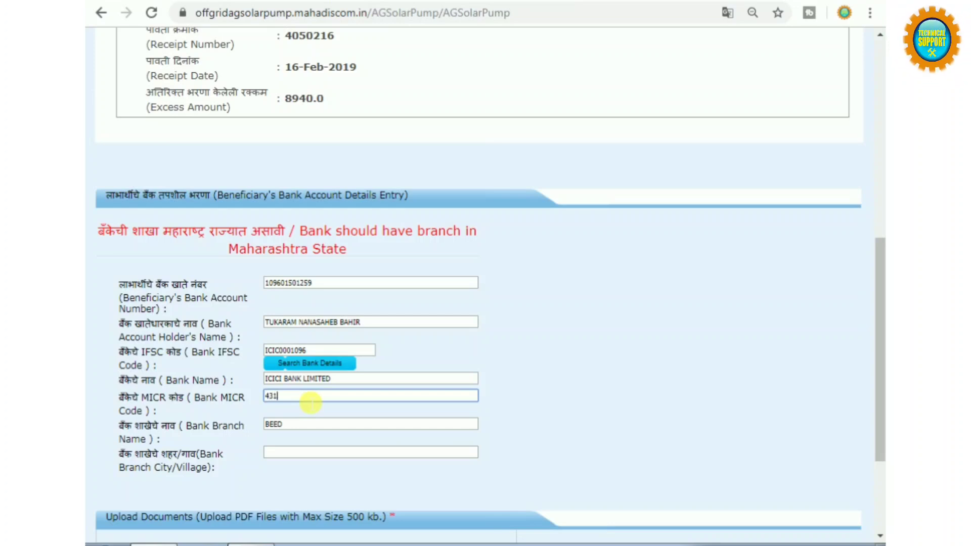
text(229229)
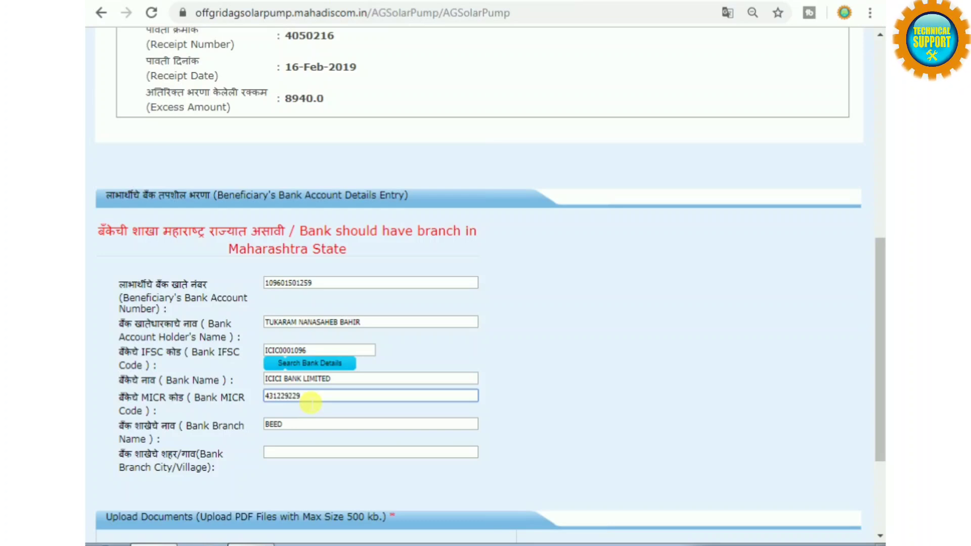
click(304, 457)
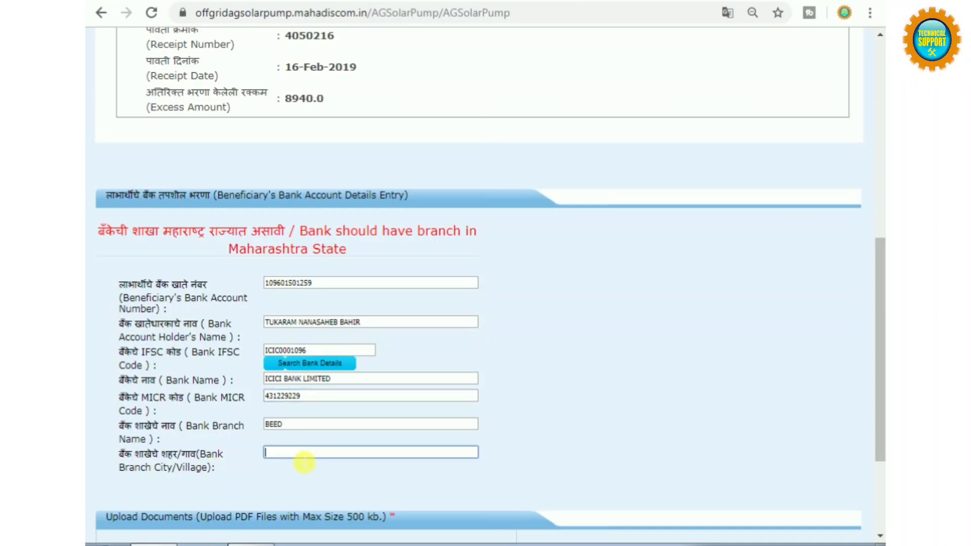
text(Beed)
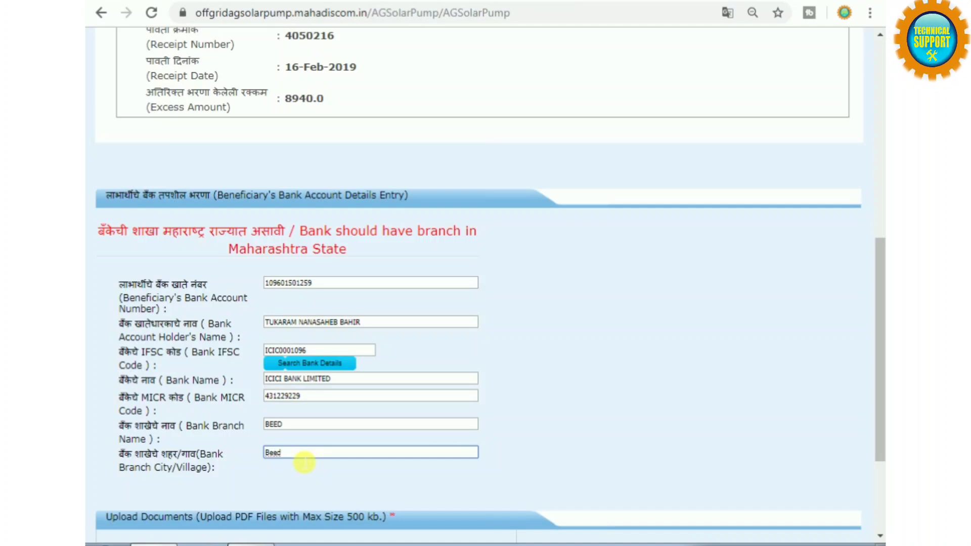
Step: Upload chak.pdf as the cancelled cheque document and dismiss the file sequence number notice
scroll(304, 461, down, 3)
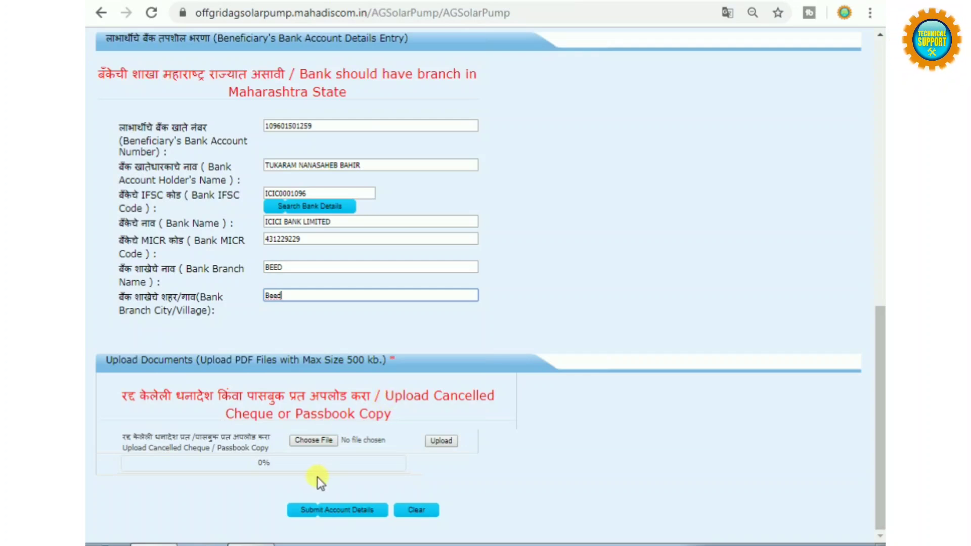
click(307, 440)
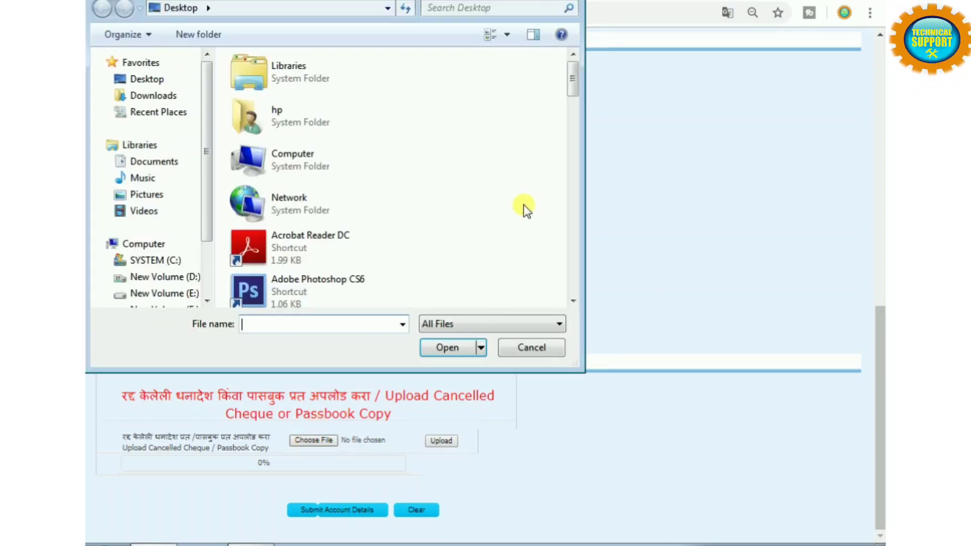
drag(570, 82, 567, 212)
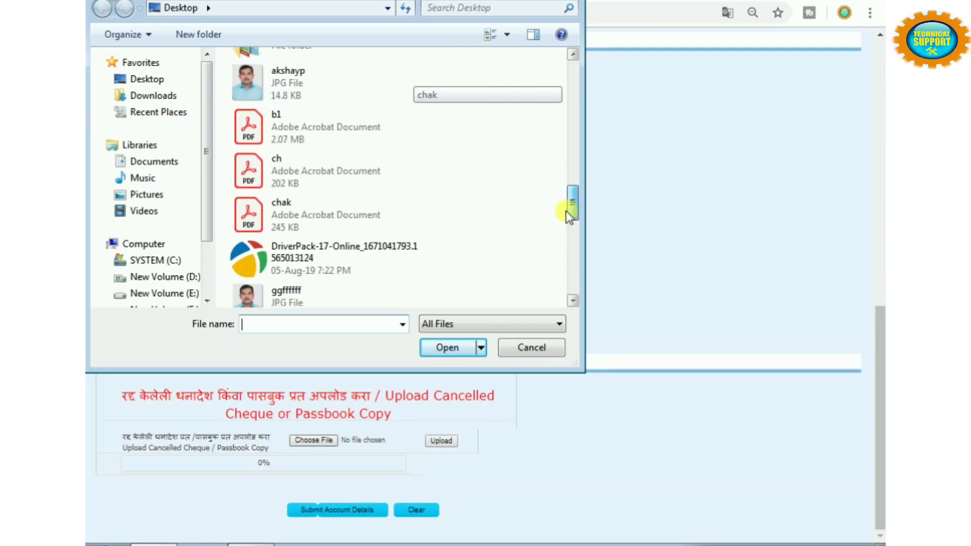
click(330, 219)
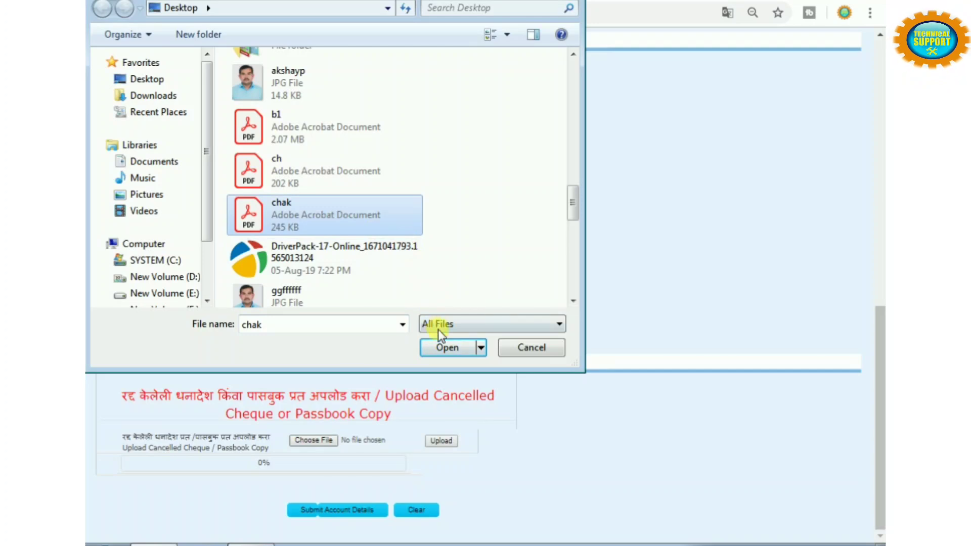
click(445, 347)
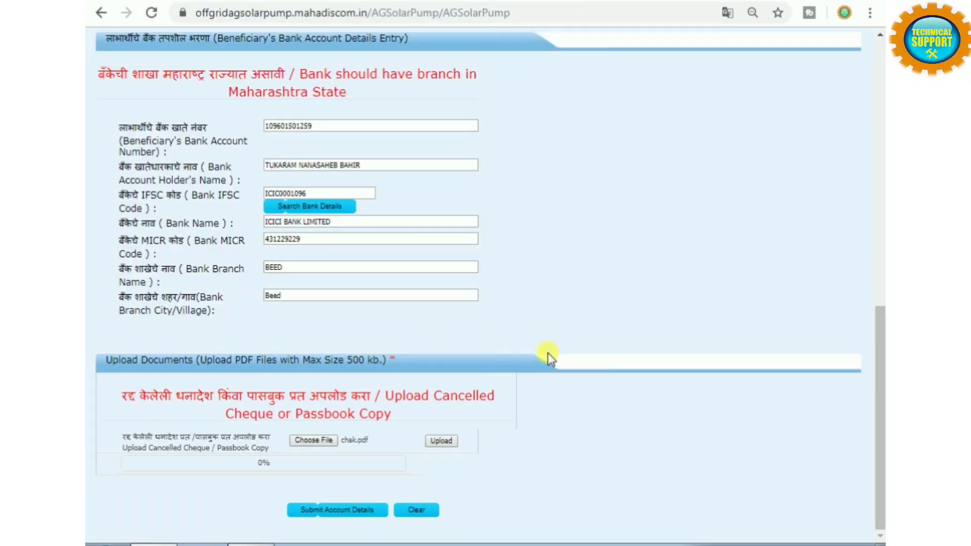
click(439, 441)
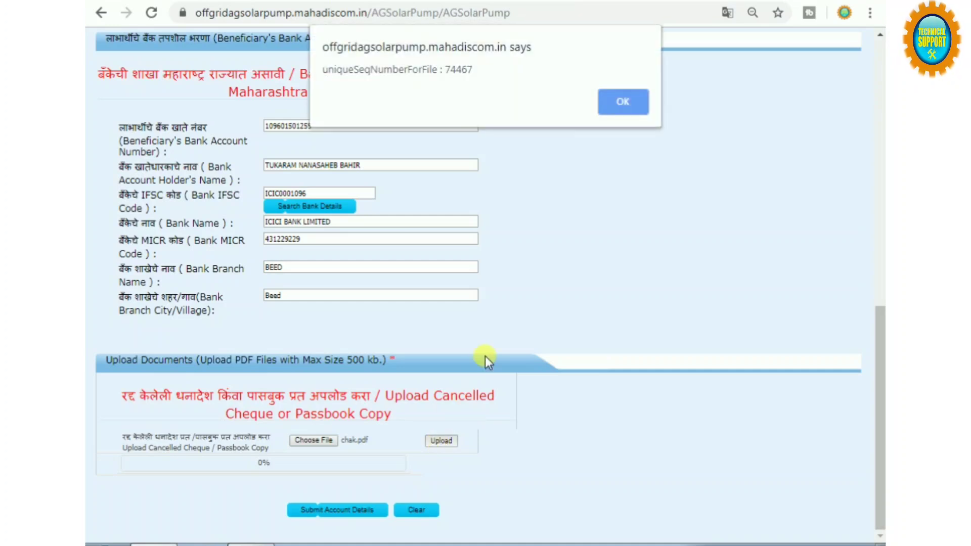
click(623, 102)
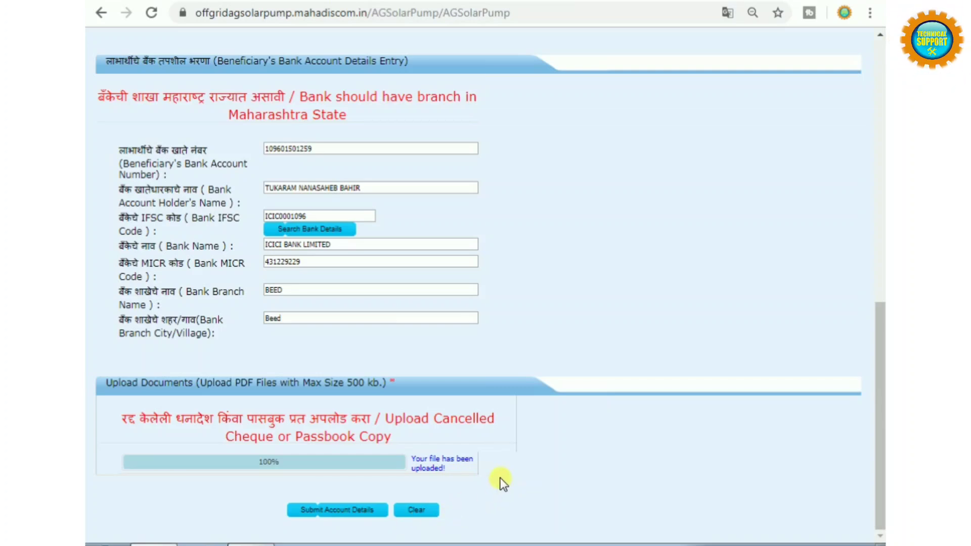
Step: Submit the account details, accepting the confirmation, no-refresh warning and OTP-sent alerts
click(337, 512)
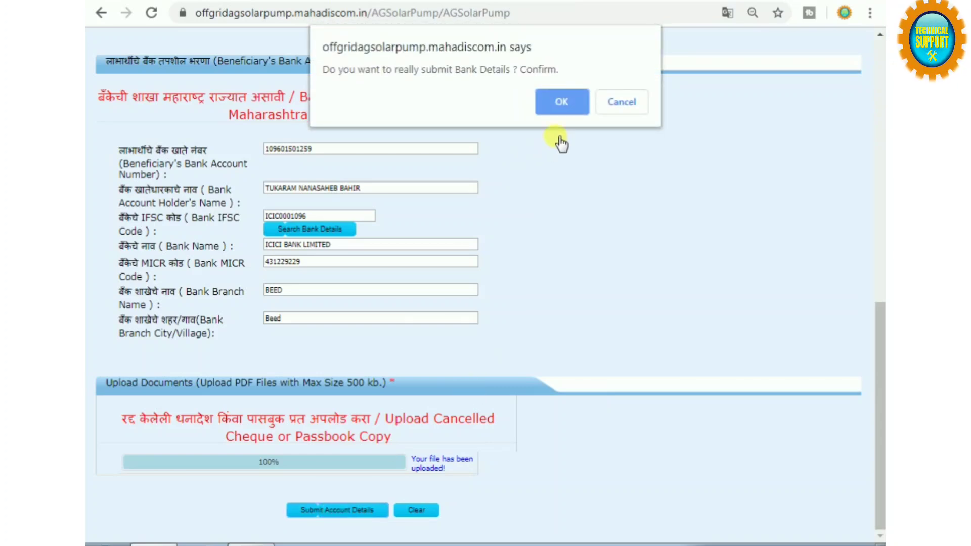
click(557, 101)
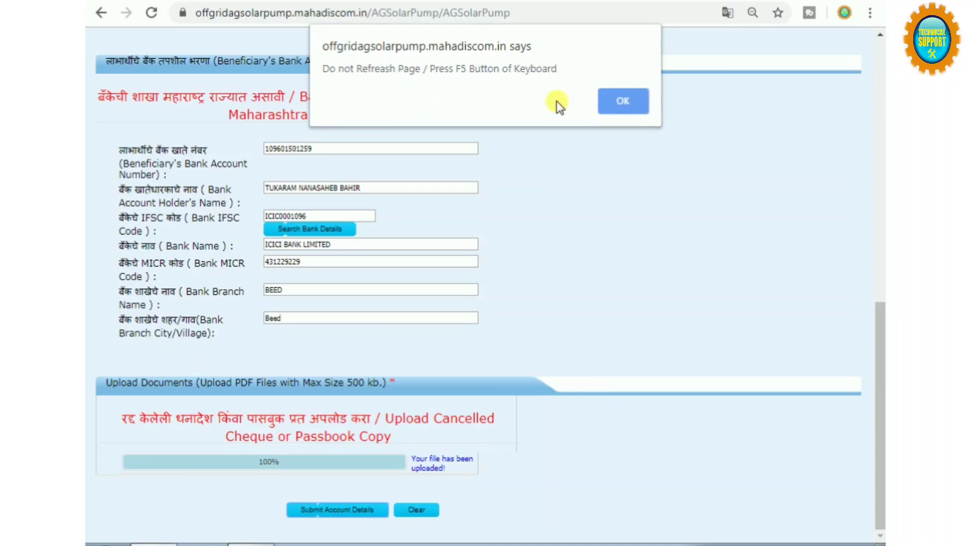
click(615, 101)
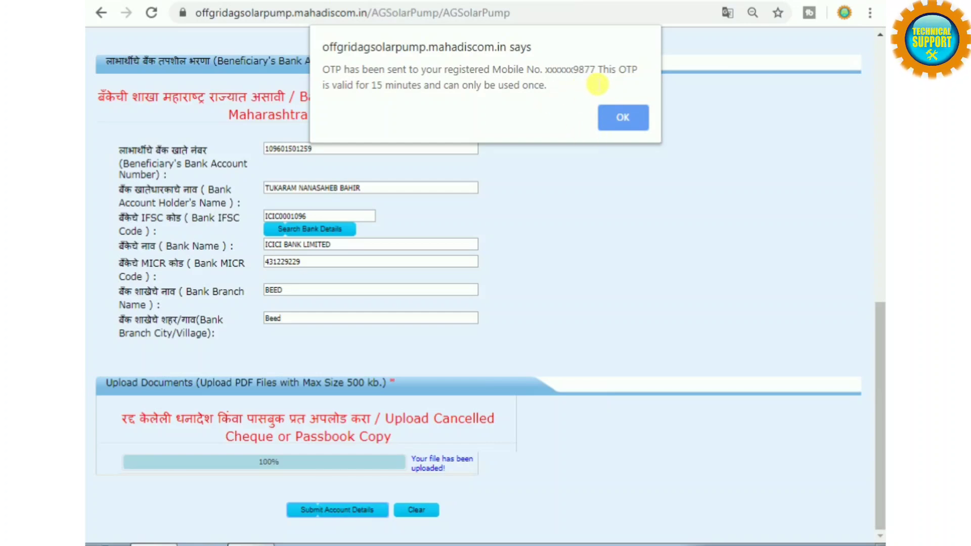
click(624, 118)
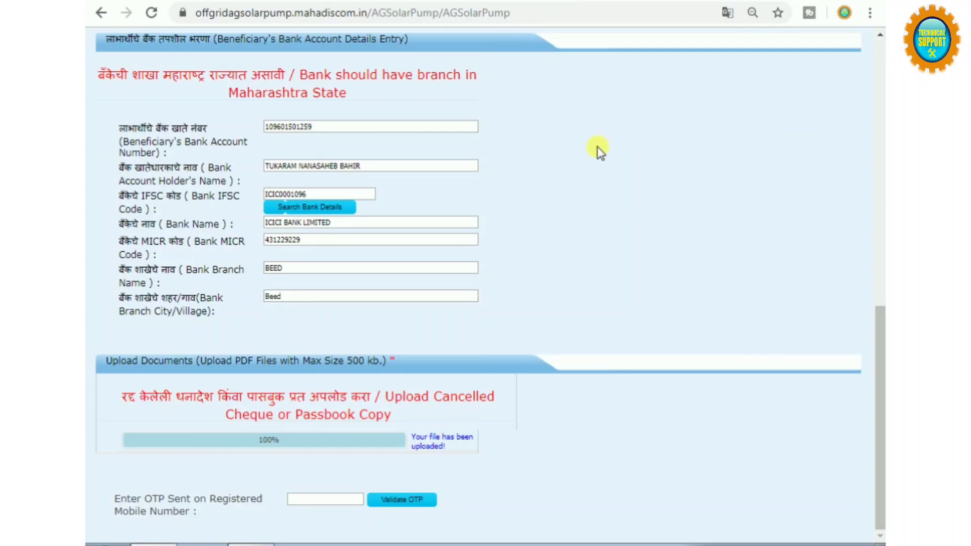
Step: Enter the received OTP, validate it, and acknowledge both success alerts
click(324, 502)
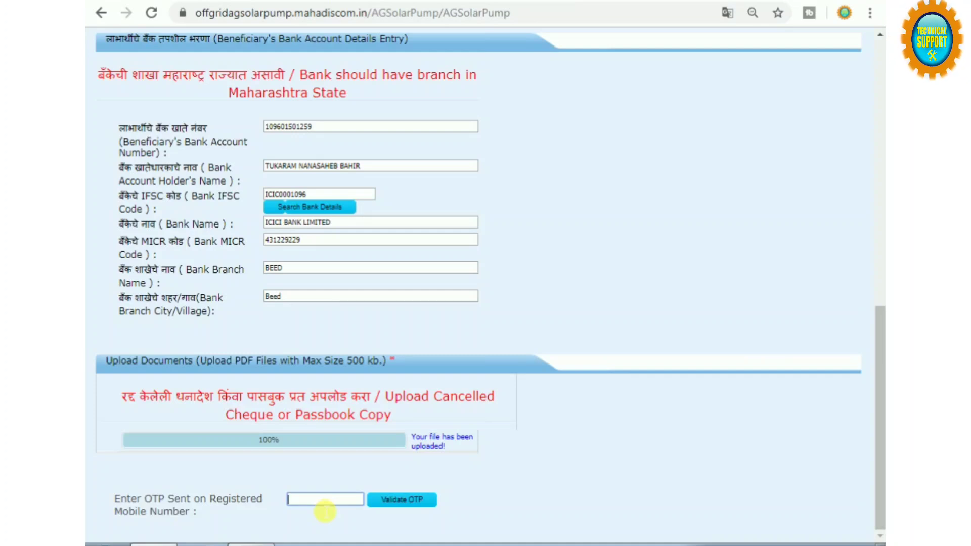
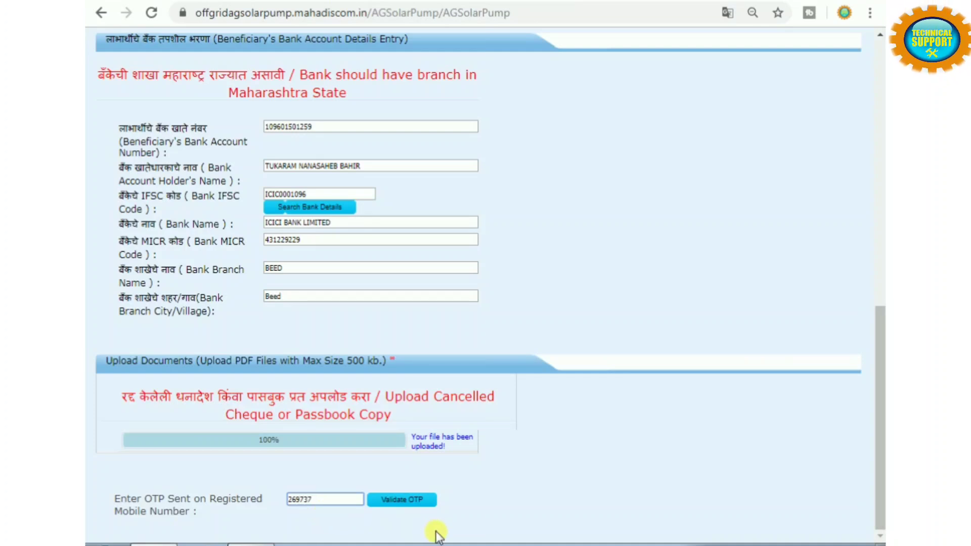
click(413, 502)
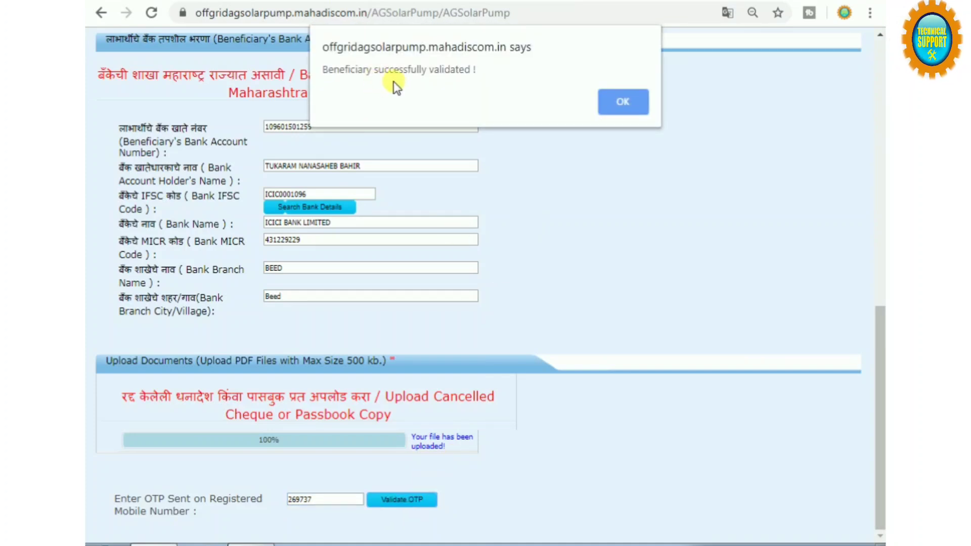
click(620, 101)
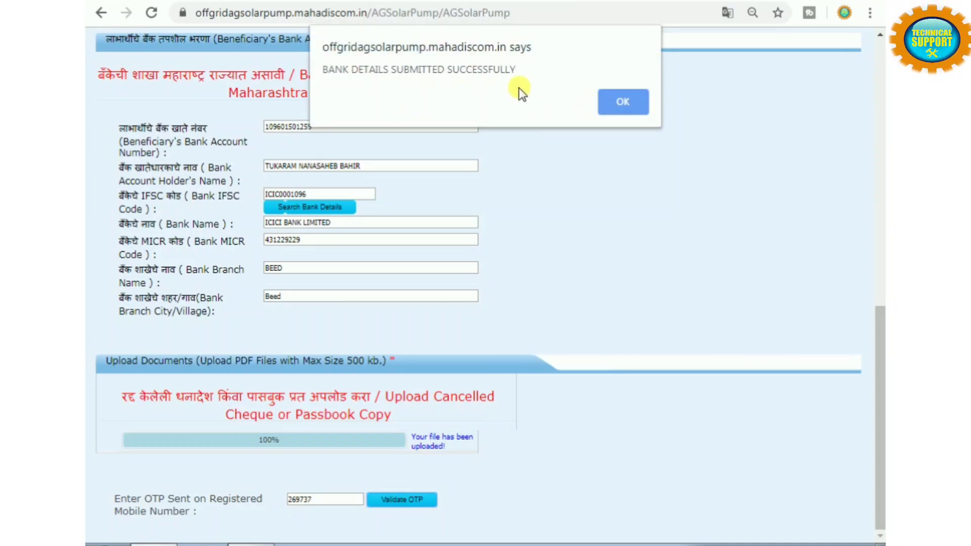
click(623, 101)
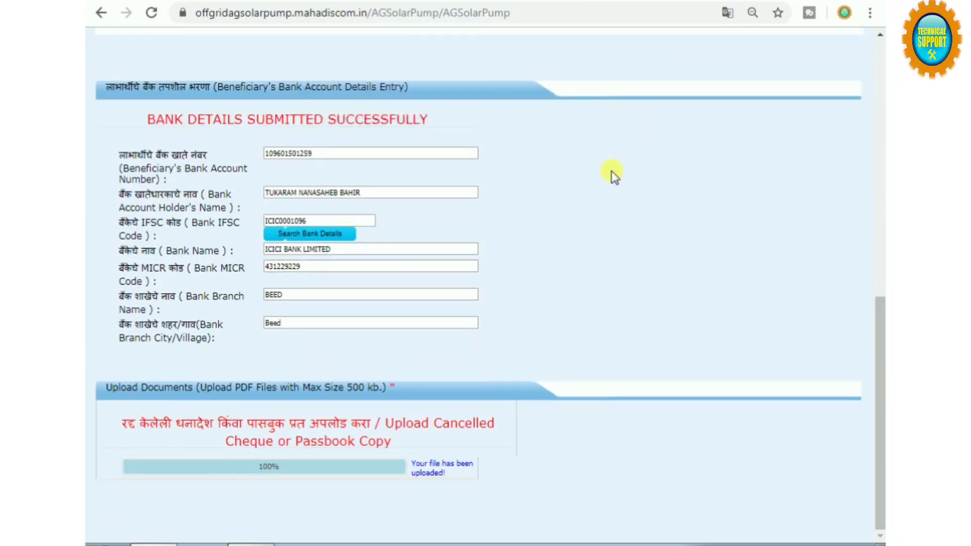